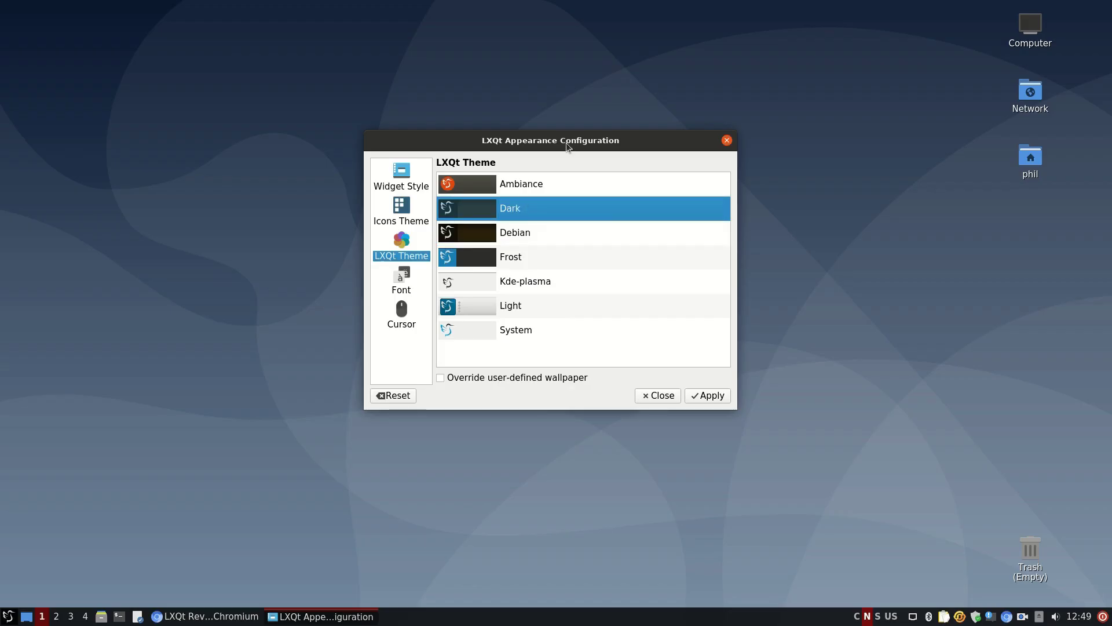
Apply the Dark desktop theme, open the phil home folder, then apply the Ambiance theme.
{"action": "left_click_drag", "start_coordinate": [567, 145], "coordinate": [283, 151]}
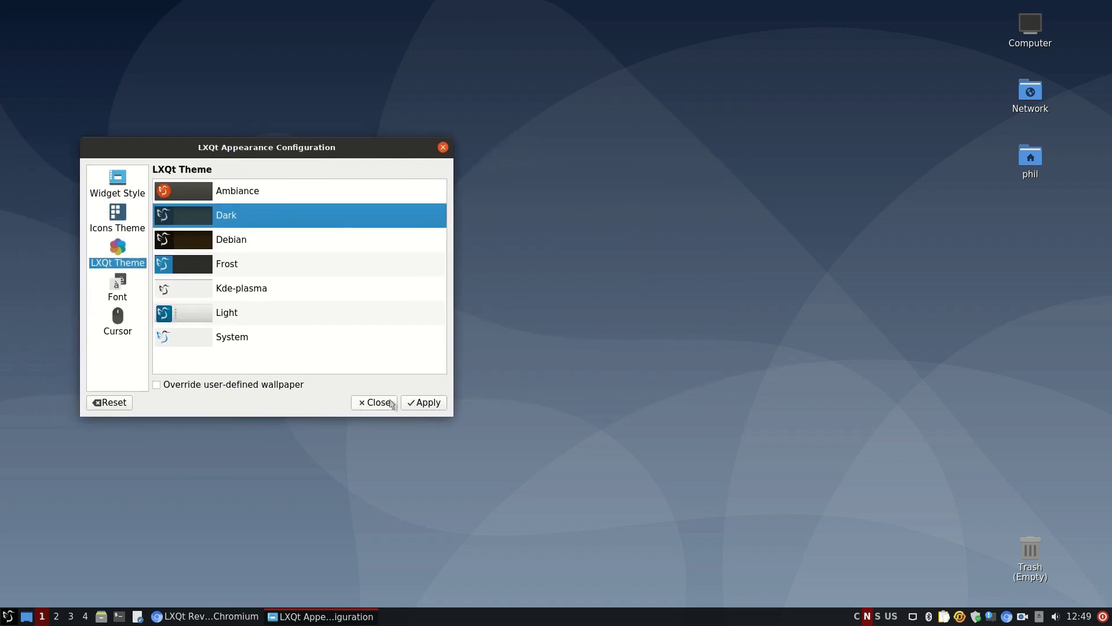
{"action": "left_click", "coordinate": [412, 404]}
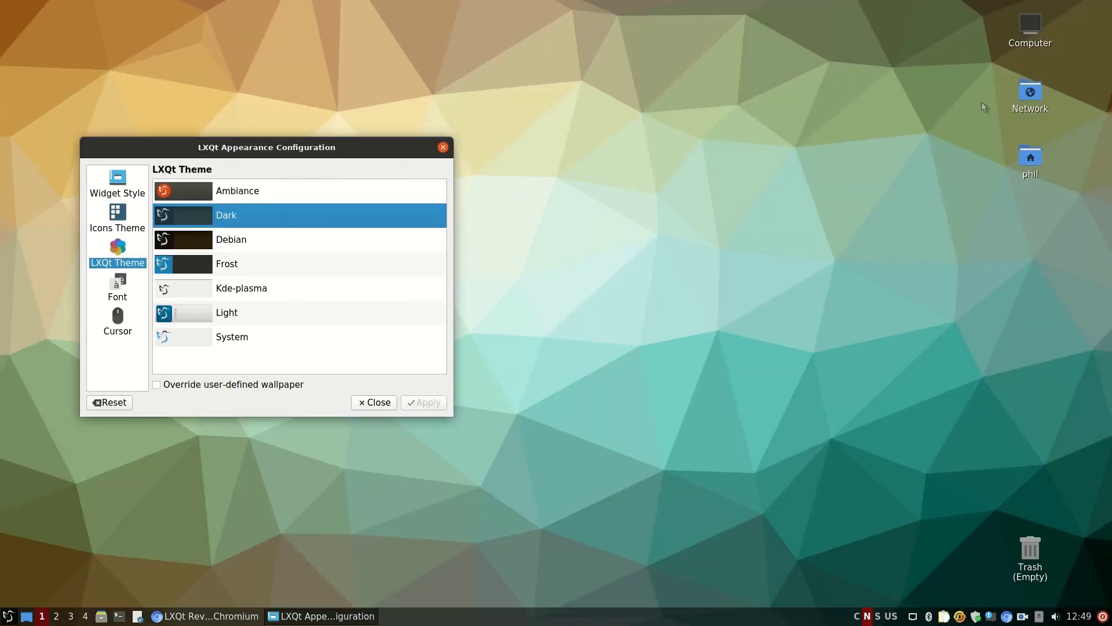
{"action": "double_click", "coordinate": [1030, 157]}
{"action": "left_click_drag", "start_coordinate": [593, 122], "coordinate": [791, 132]}
{"action": "left_click_drag", "start_coordinate": [342, 142], "coordinate": [310, 82]}
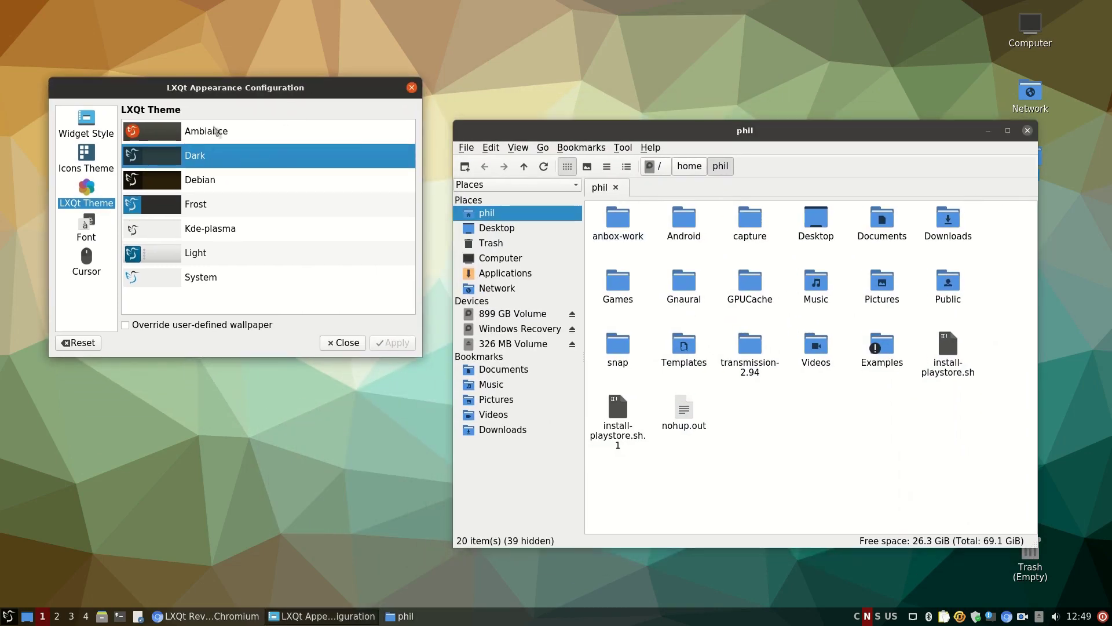
{"action": "left_click", "coordinate": [212, 131]}
{"action": "left_click", "coordinate": [388, 343]}
Close the file manager and apply the Frost theme with its hummingbird wallpaper.
{"action": "left_click_drag", "start_coordinate": [743, 132], "coordinate": [665, 150]}
{"action": "left_click", "coordinate": [950, 153]}
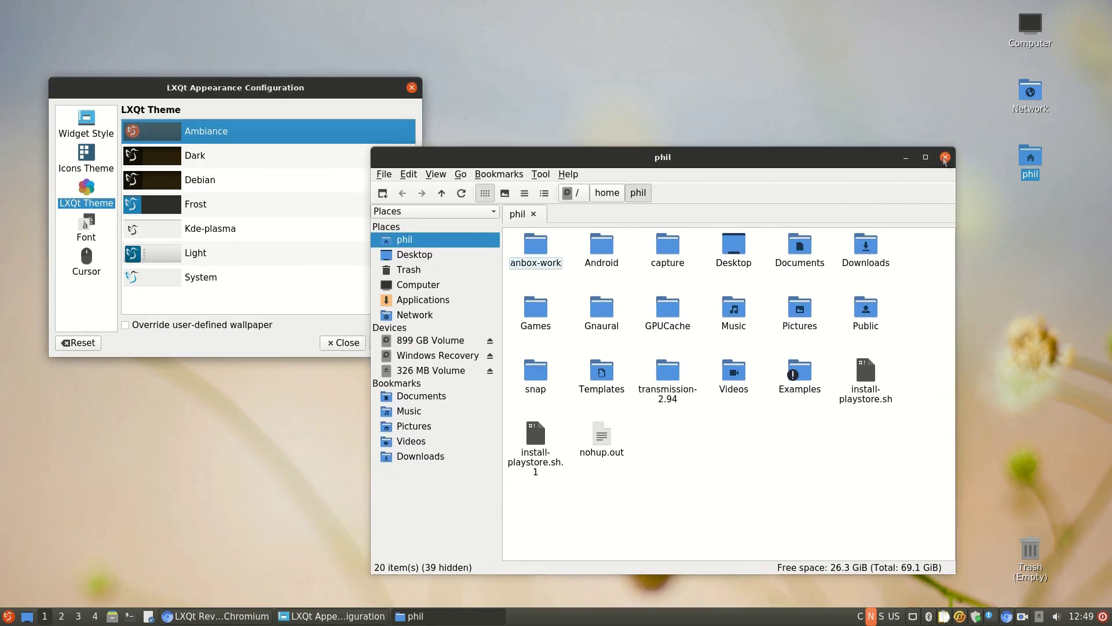
{"action": "left_click", "coordinate": [228, 203]}
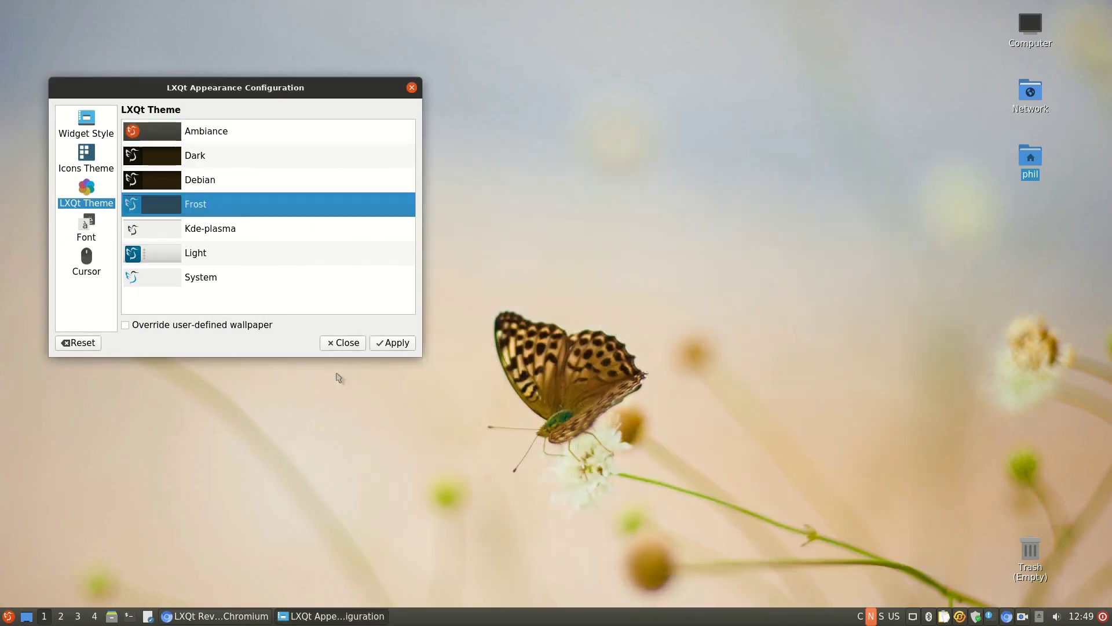
{"action": "left_click", "coordinate": [405, 346]}
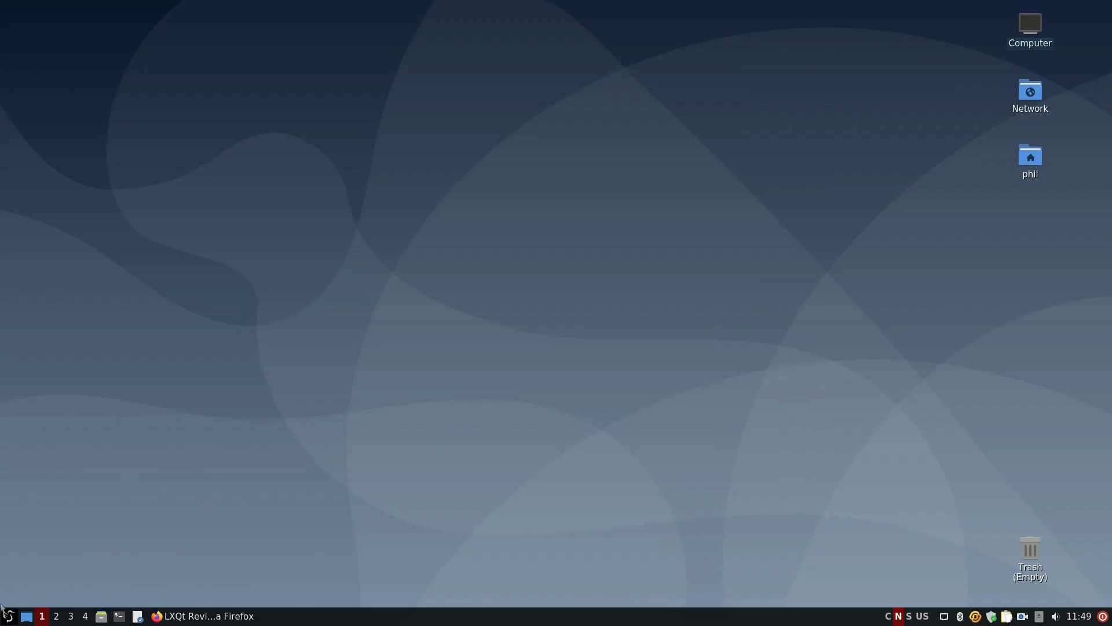
Browse the application menu's category submenus, then close the menu.
{"action": "left_click", "coordinate": [9, 614]}
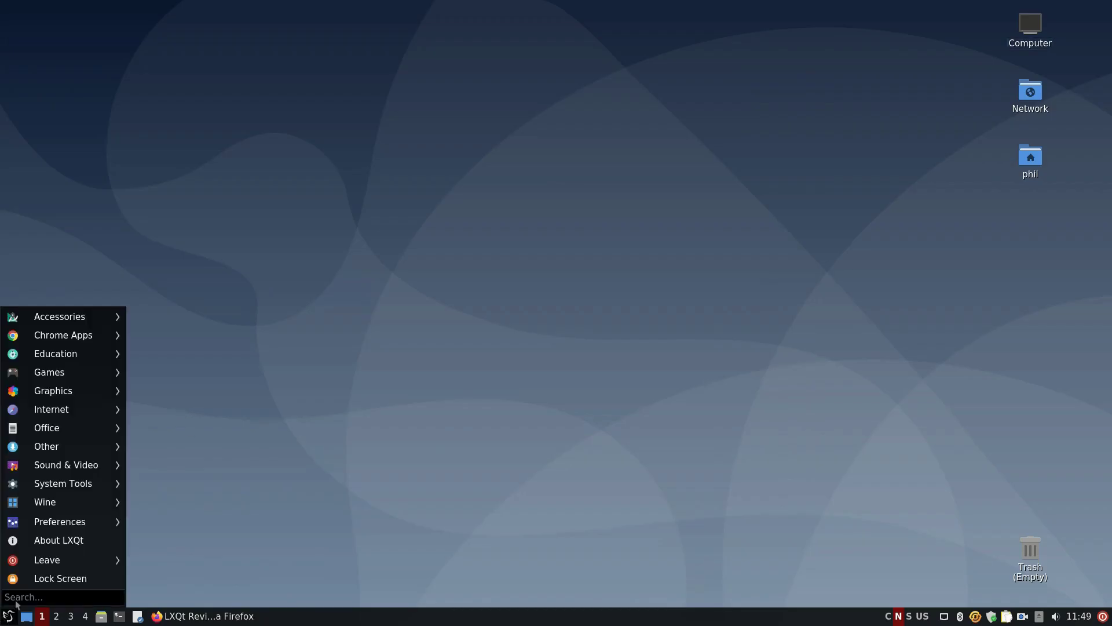
{"action": "mouse_move", "coordinate": [99, 517]}
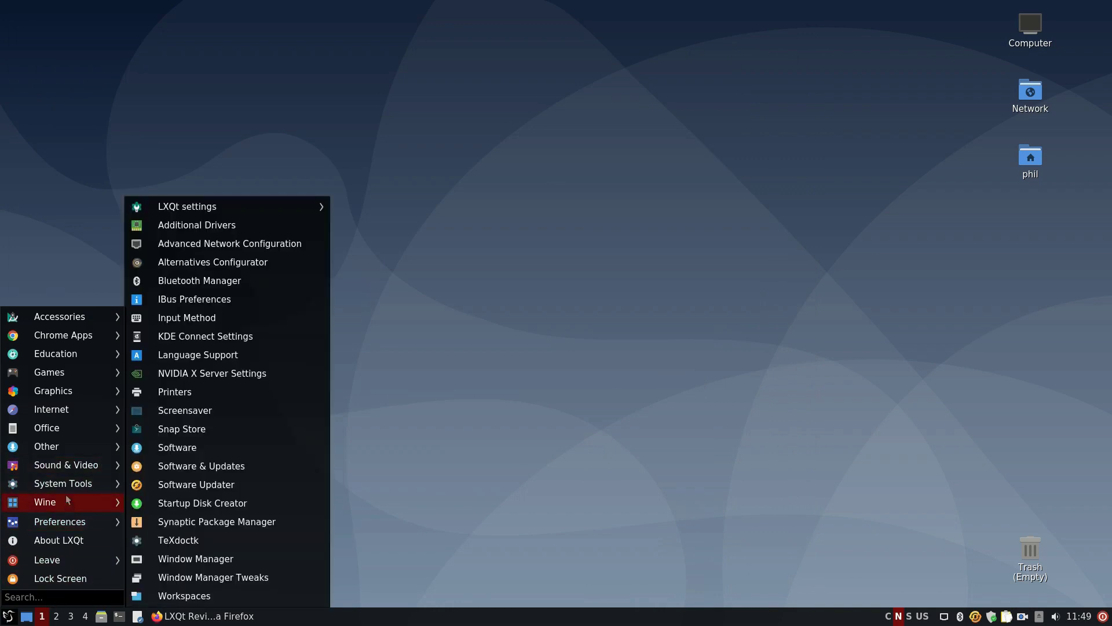
{"action": "mouse_move", "coordinate": [57, 452]}
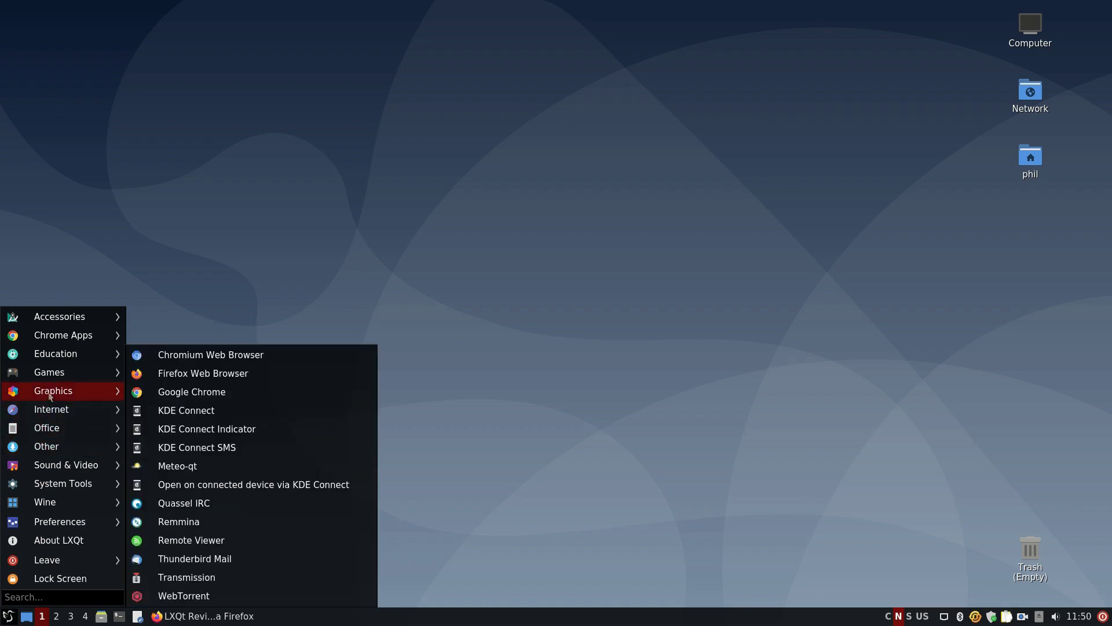
{"action": "mouse_move", "coordinate": [43, 367]}
{"action": "mouse_move", "coordinate": [43, 335]}
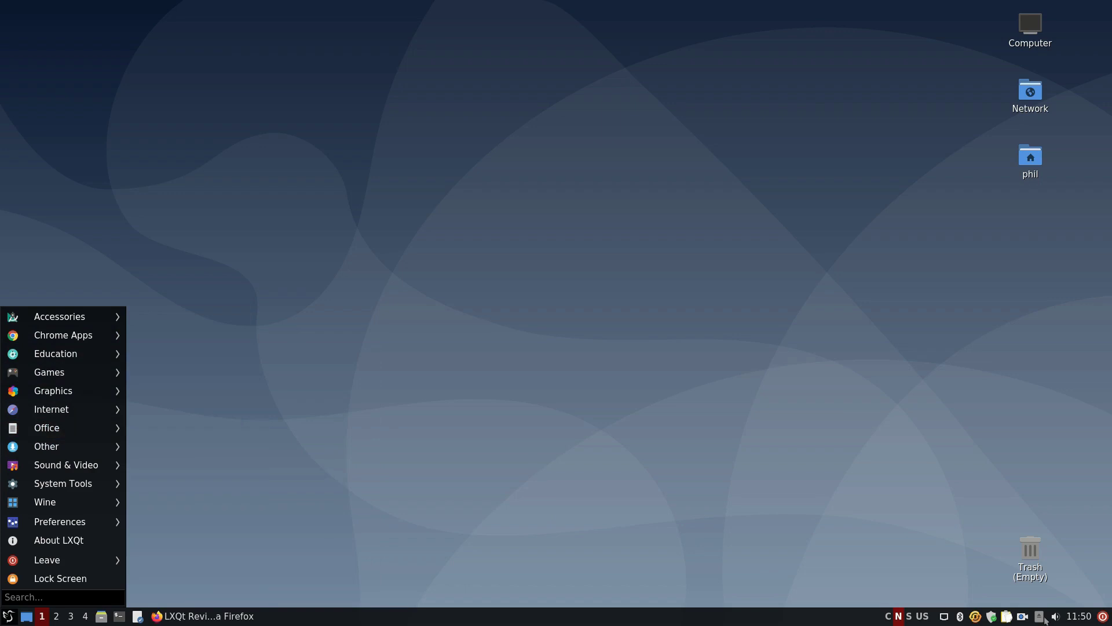
{"action": "left_click", "coordinate": [1076, 615]}
View and dismiss the network, software updates, clipboard manager and calendar popups.
{"action": "left_click", "coordinate": [944, 616]}
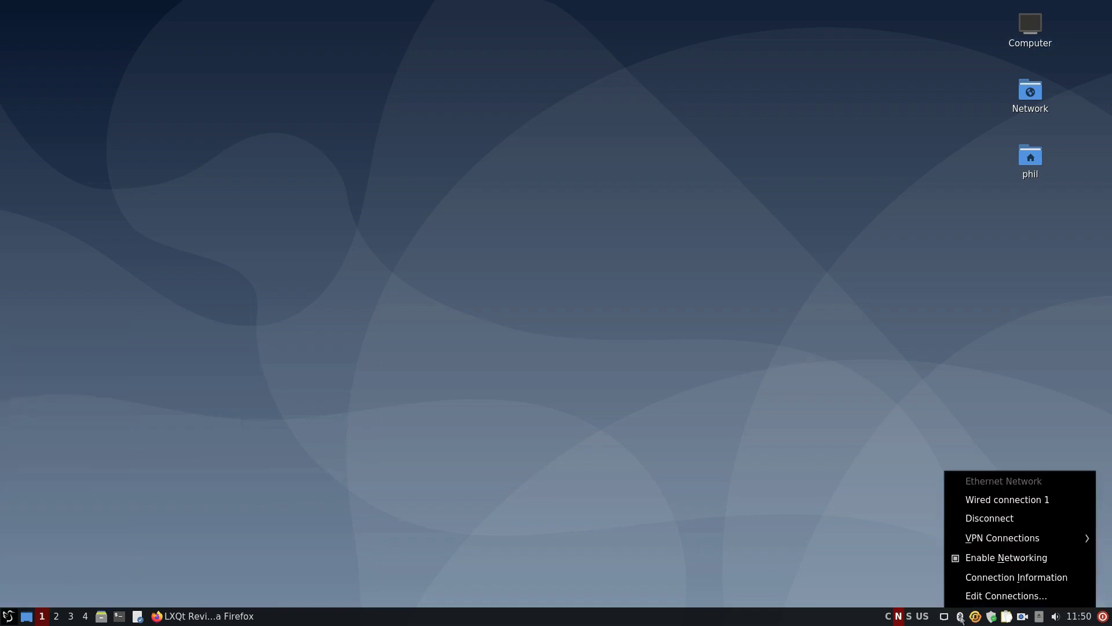
{"action": "left_click", "coordinate": [960, 617]}
{"action": "left_click", "coordinate": [975, 617]}
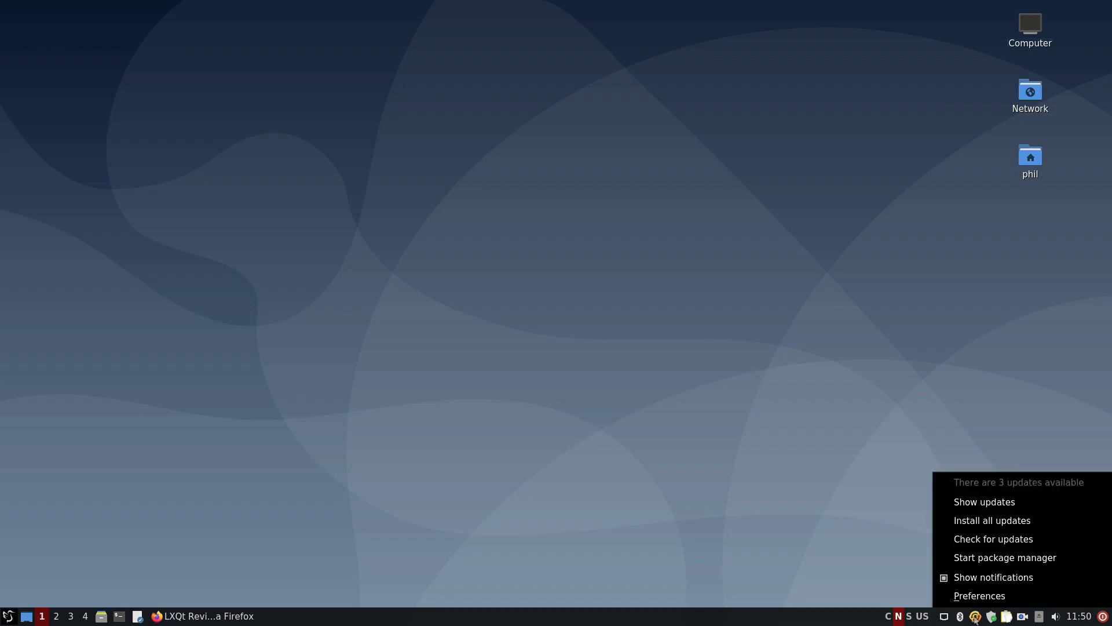
{"action": "left_click", "coordinate": [990, 618]}
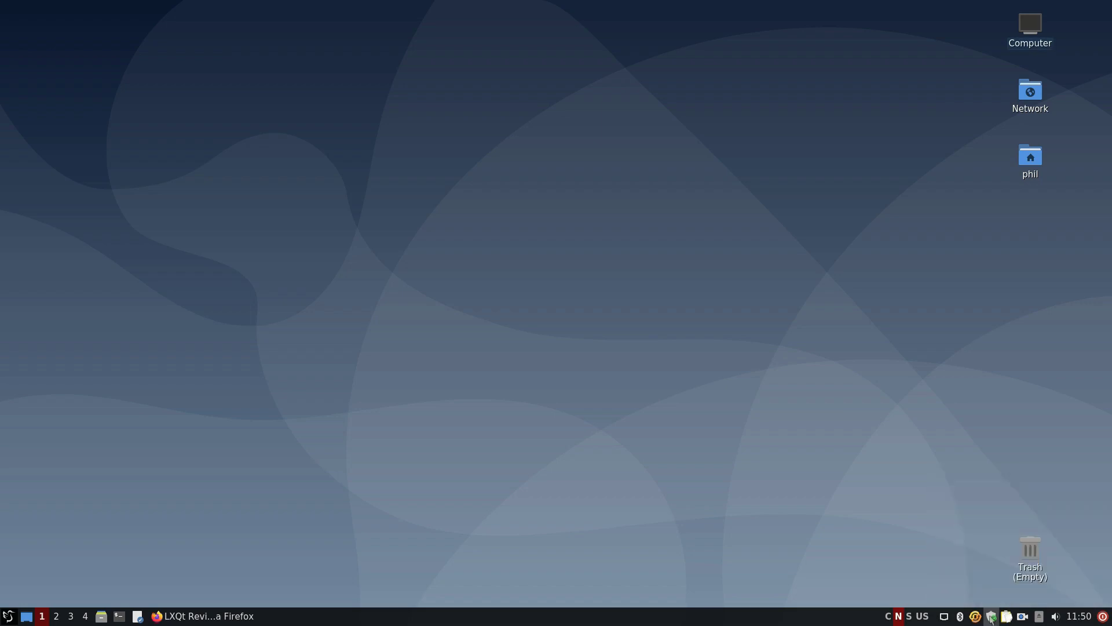
{"action": "left_click", "coordinate": [1006, 617]}
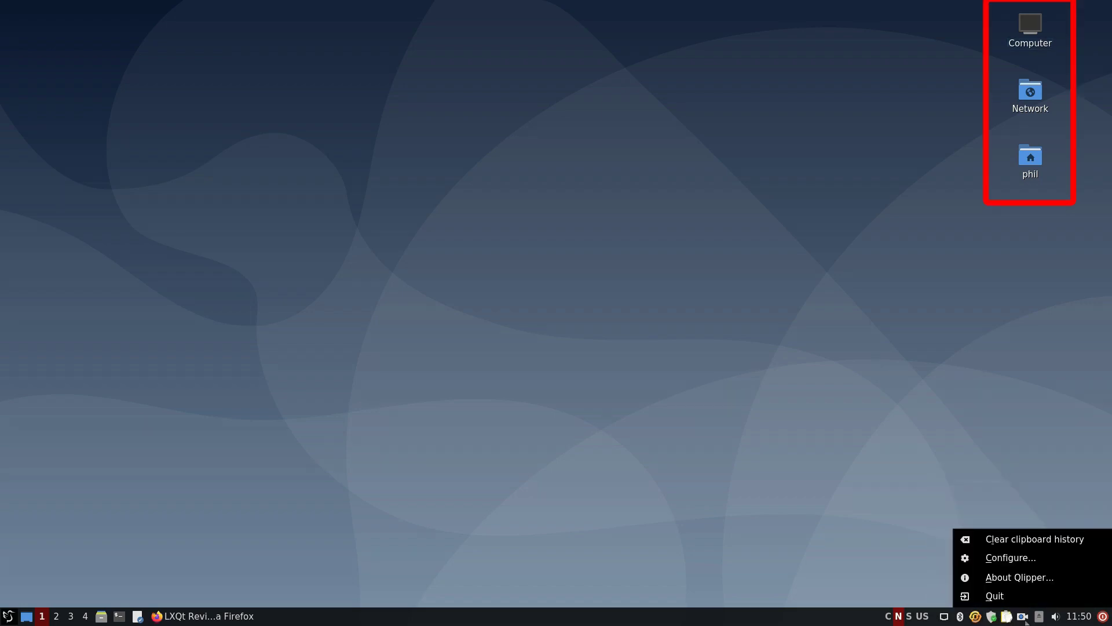
{"action": "left_click", "coordinate": [1074, 618]}
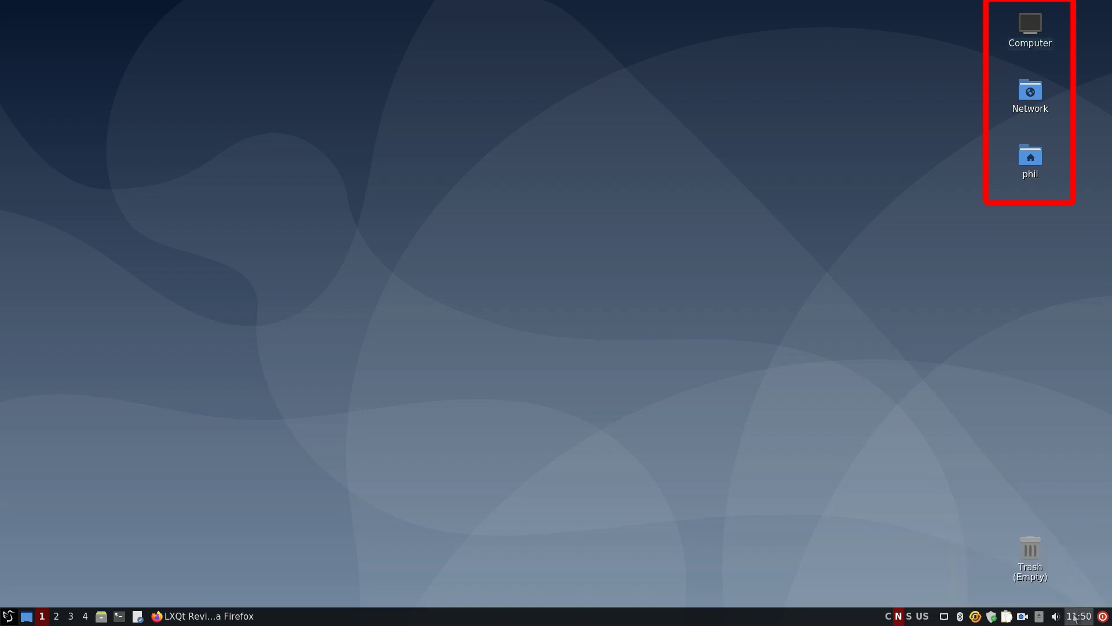
{"action": "left_click", "coordinate": [1074, 617]}
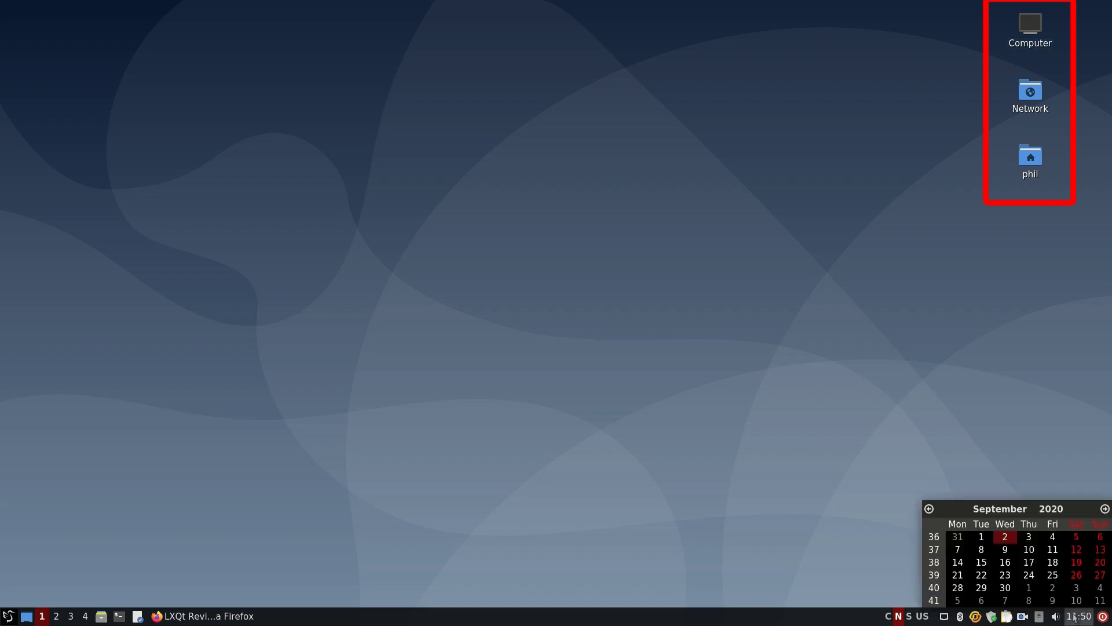
{"action": "left_click", "coordinate": [1074, 618]}
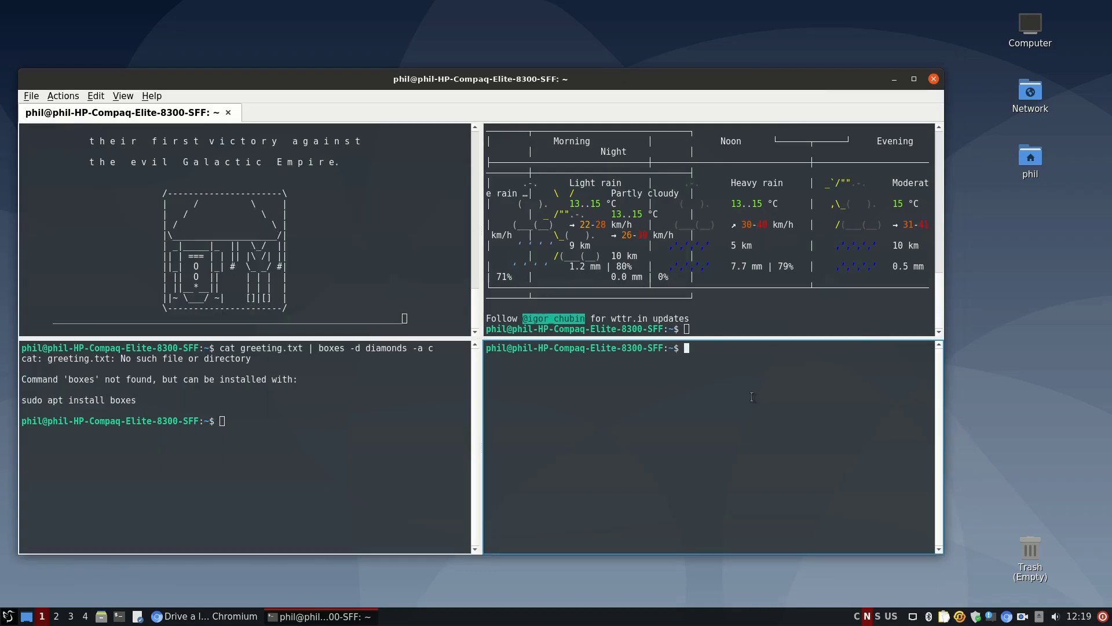
Paste and run 'sudo dnf install sl' in the lower-right pane, entering the sudo password.
{"action": "right_click", "coordinate": [752, 396]}
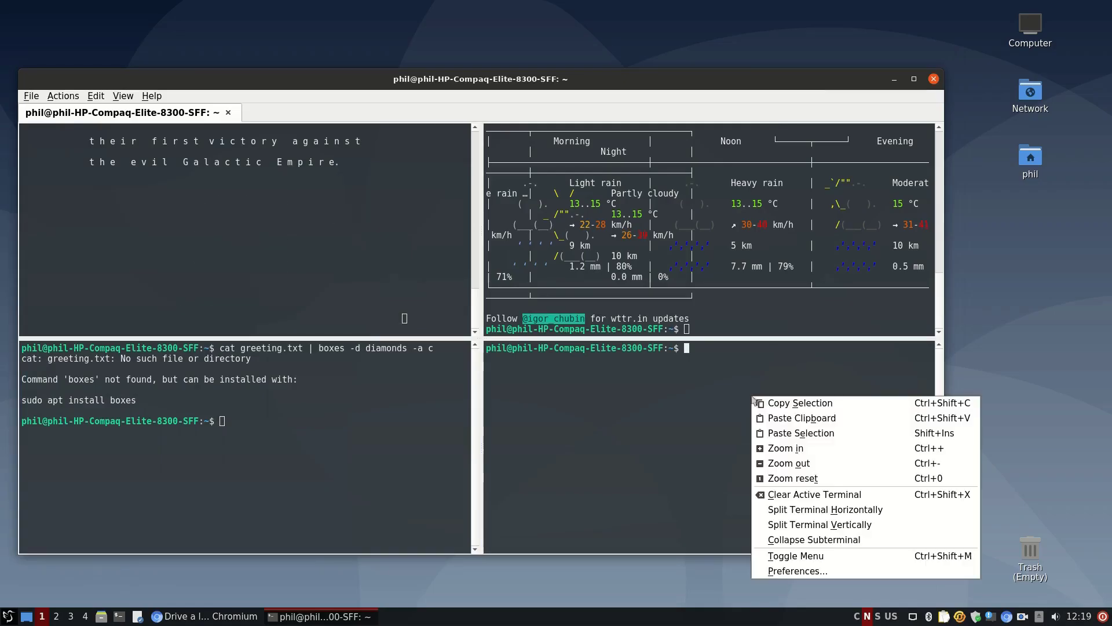
{"action": "left_click", "coordinate": [784, 418]}
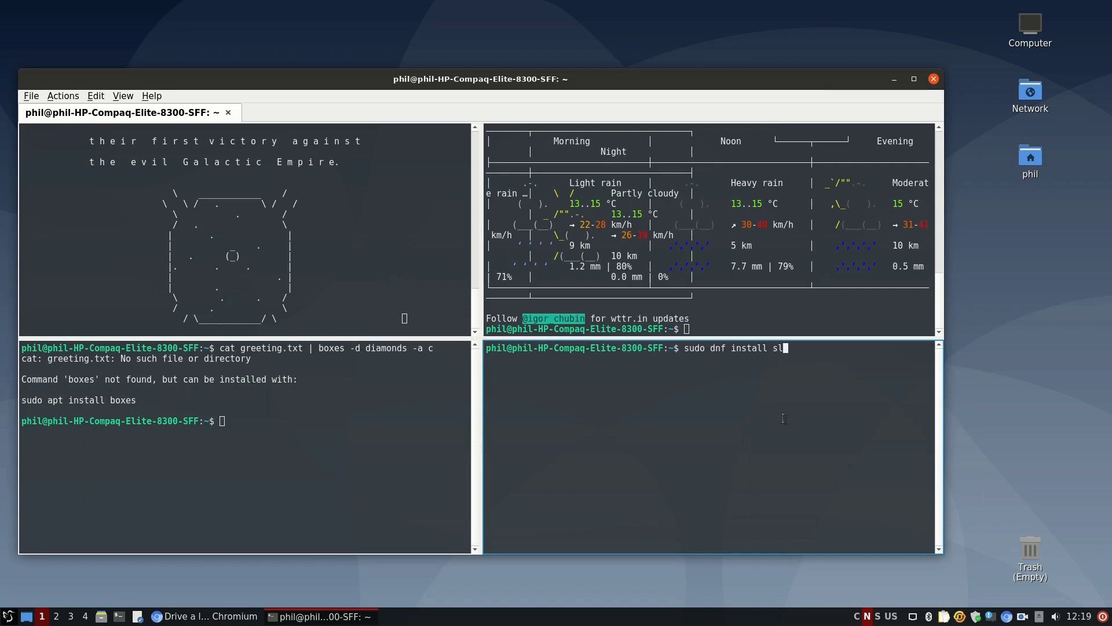
{"action": "key", "text": "Return"}
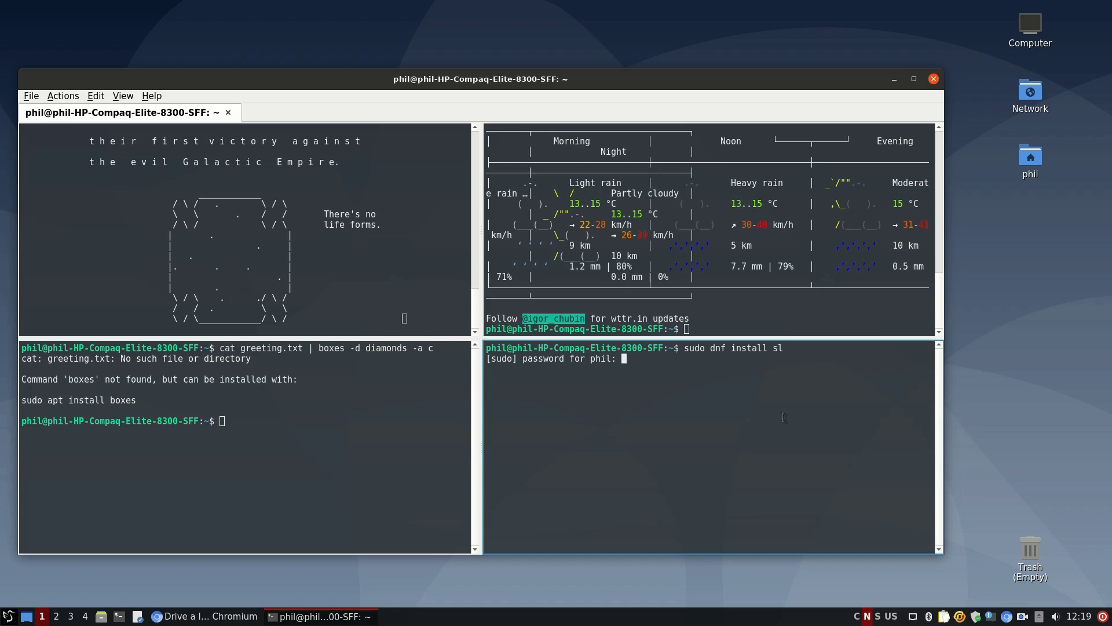
{"action": "key", "text": "Return"}
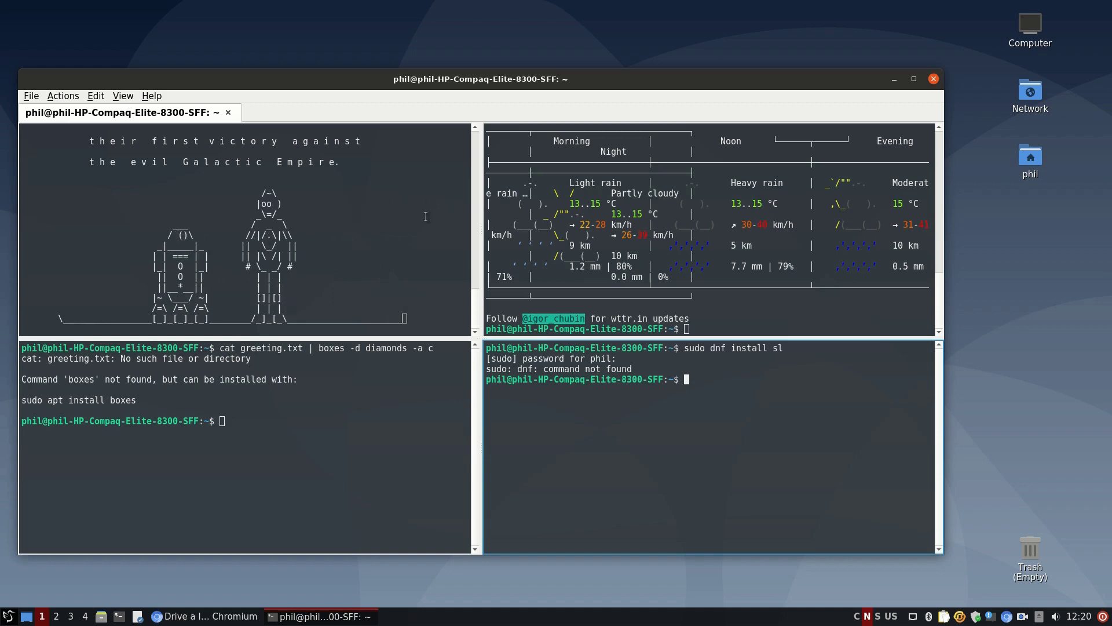
Focus the wttr.in weather forecast pane and scroll through its output.
{"action": "left_click", "coordinate": [840, 253]}
{"action": "scroll", "coordinate": [840, 253], "scroll_direction": "up", "scroll_amount": 4}
{"action": "scroll", "coordinate": [840, 253], "scroll_direction": "down", "scroll_amount": 4}
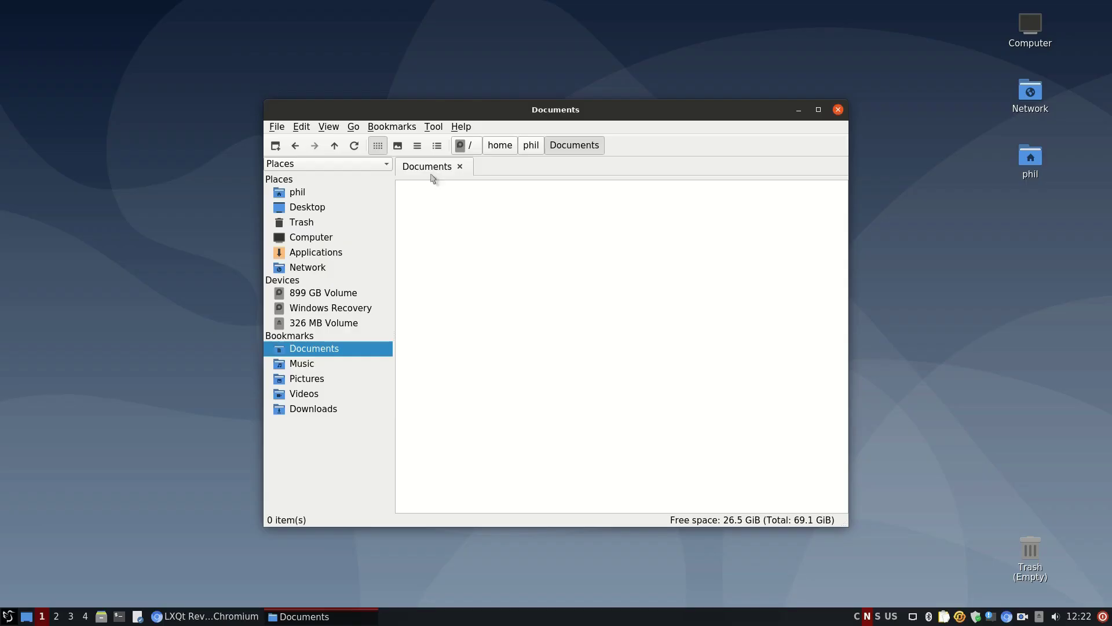
Go up from Documents to phil, open Videos, return up, then show the Applications view.
{"action": "left_click", "coordinate": [336, 147]}
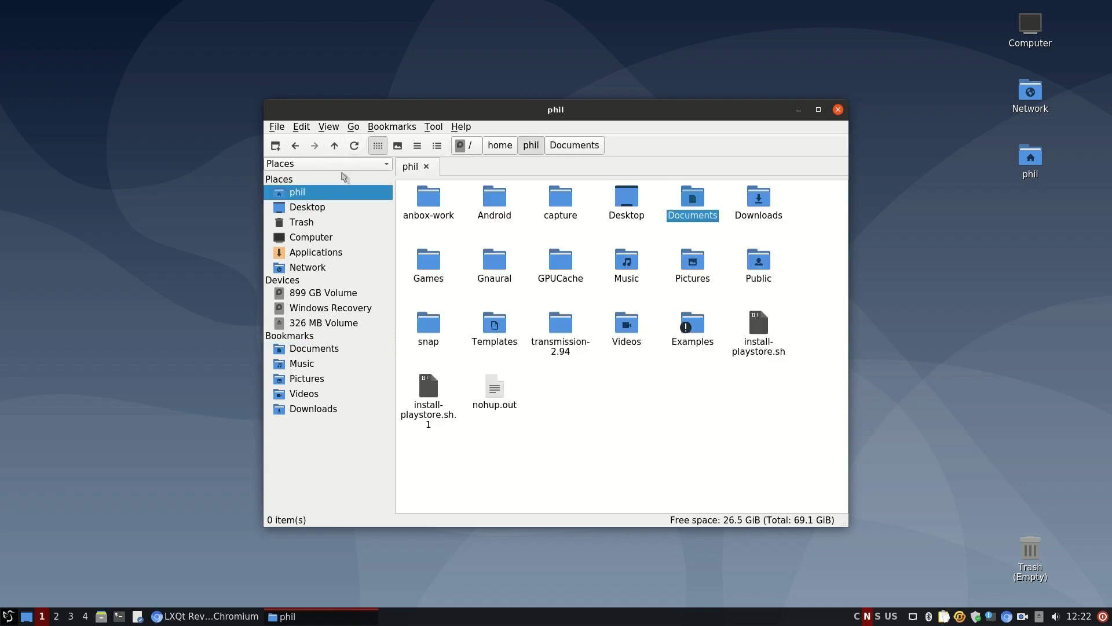
{"action": "double_click", "coordinate": [634, 338]}
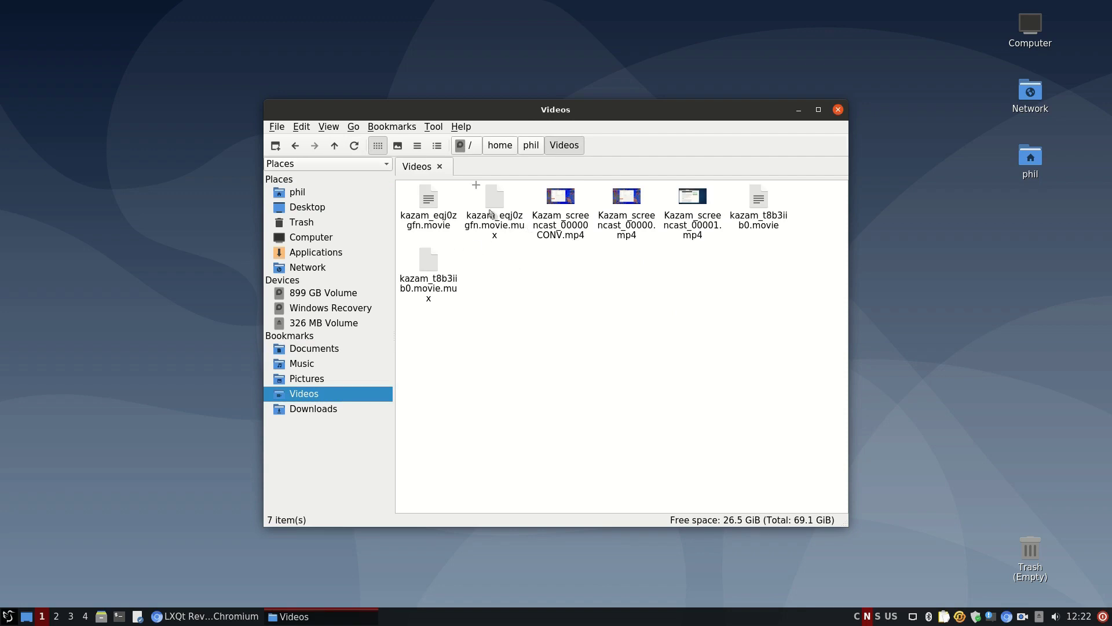
{"action": "left_click", "coordinate": [334, 145]}
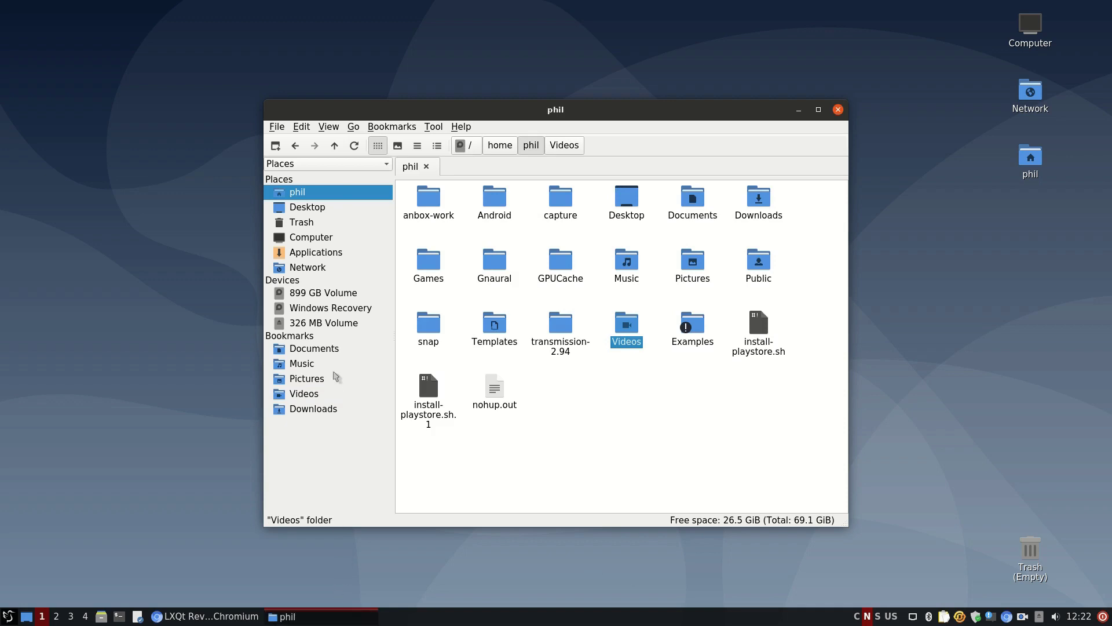
{"action": "left_click", "coordinate": [301, 253]}
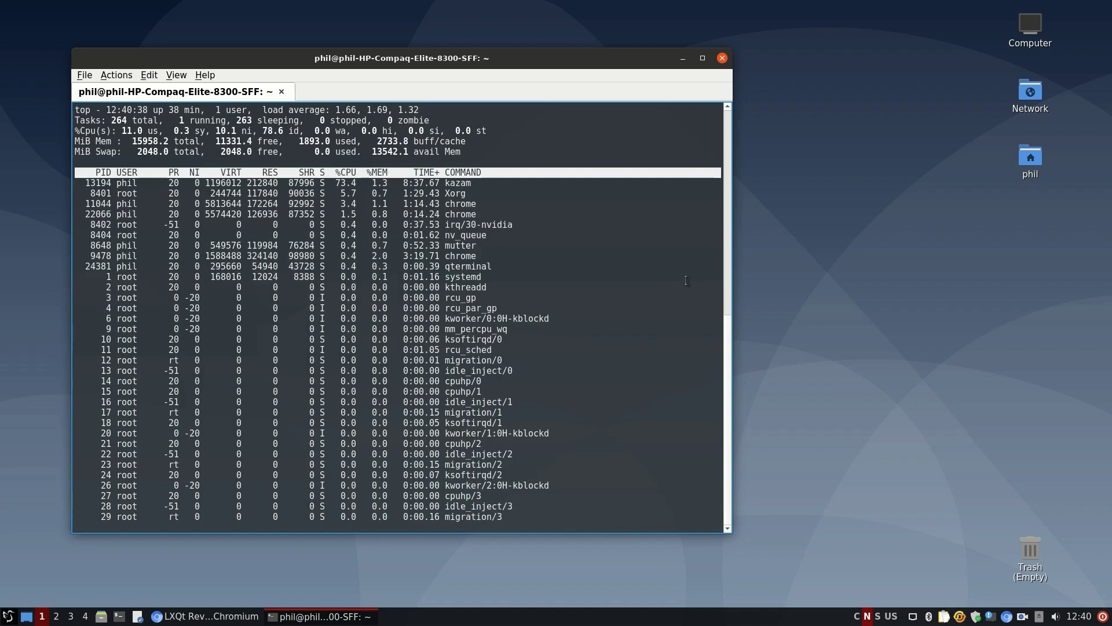
Quit top with q and run hardinfo from the QTerminal prompt.
{"action": "type", "text": "qhar"}
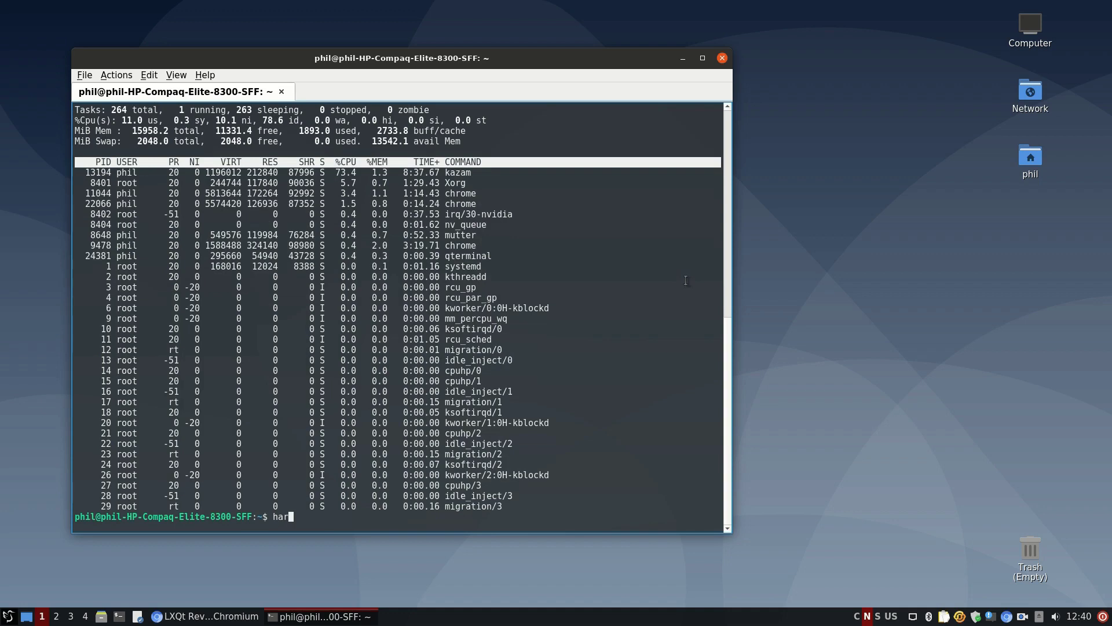
{"action": "type", "text": "dinfo"}
{"action": "key", "text": "Return"}
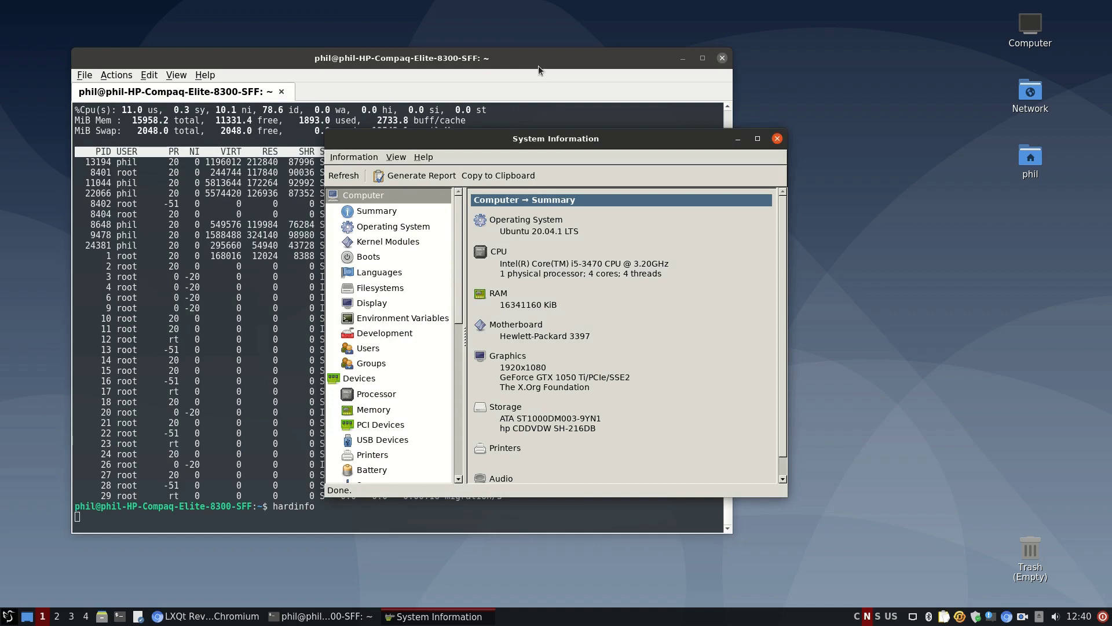
Drag the System Information window right so the terminal's top output shows beside it.
{"action": "left_click_drag", "start_coordinate": [475, 139], "coordinate": [716, 124]}
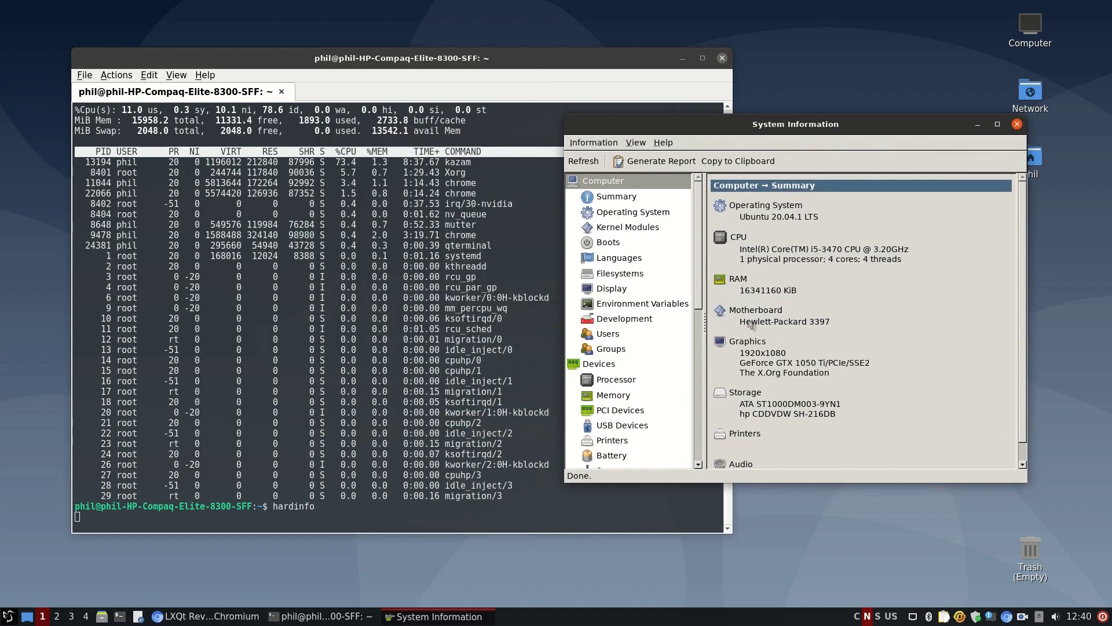